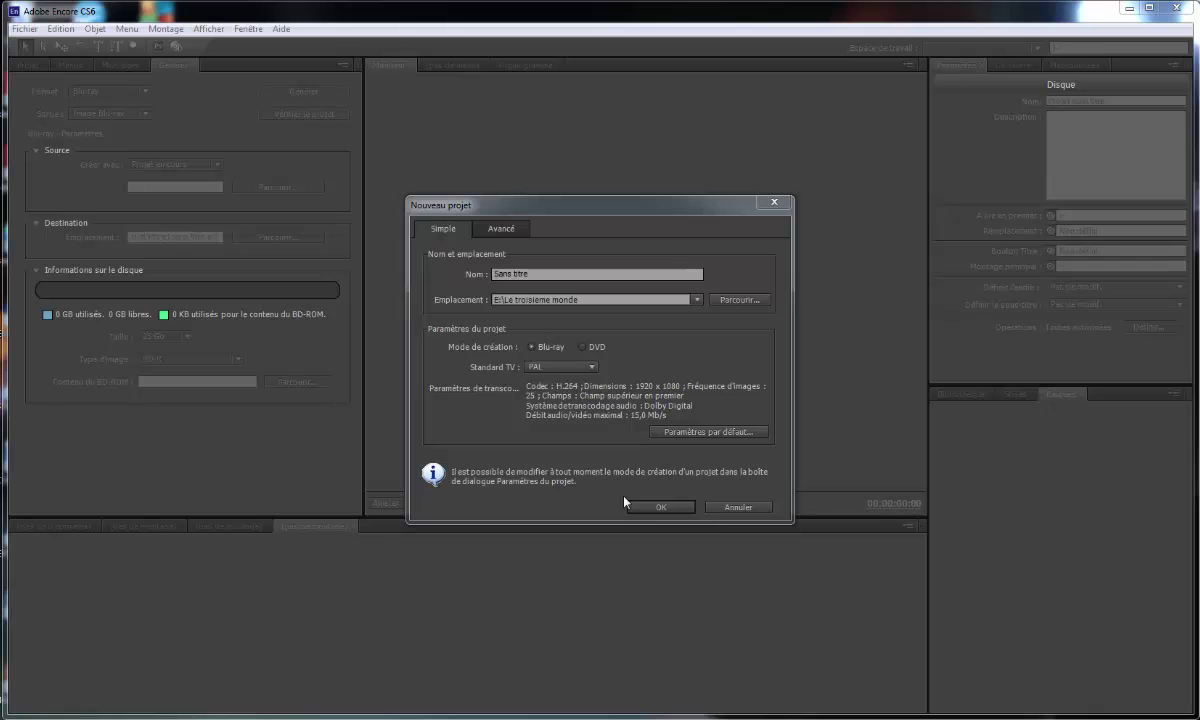
- Create the Blu-ray PAL project "Sans titre" in E:\Le troisieme monde, replacing the existing folder of that name
{"action": "left_click", "coordinate": [658, 508]}
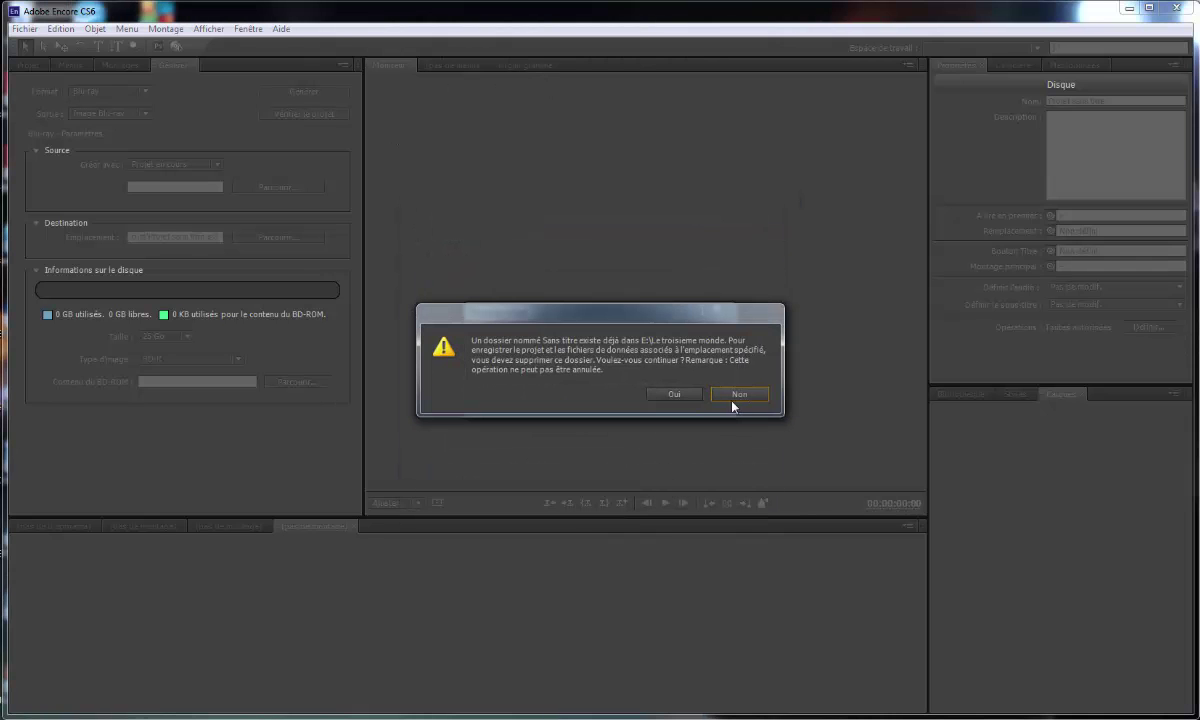
{"action": "left_click", "coordinate": [674, 394]}
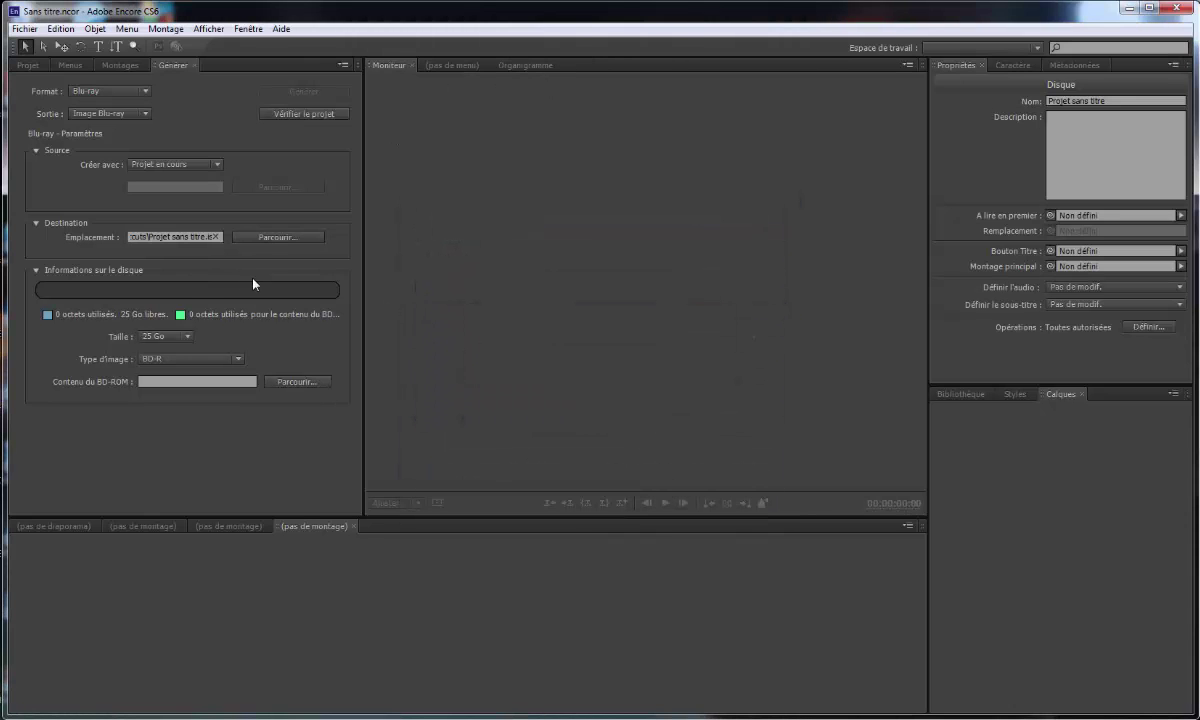
- Import the video files 00066.MTS, 00068 - Copie.MTS and 00069.MTS into the project as assets
{"action": "left_click", "coordinate": [28, 65]}
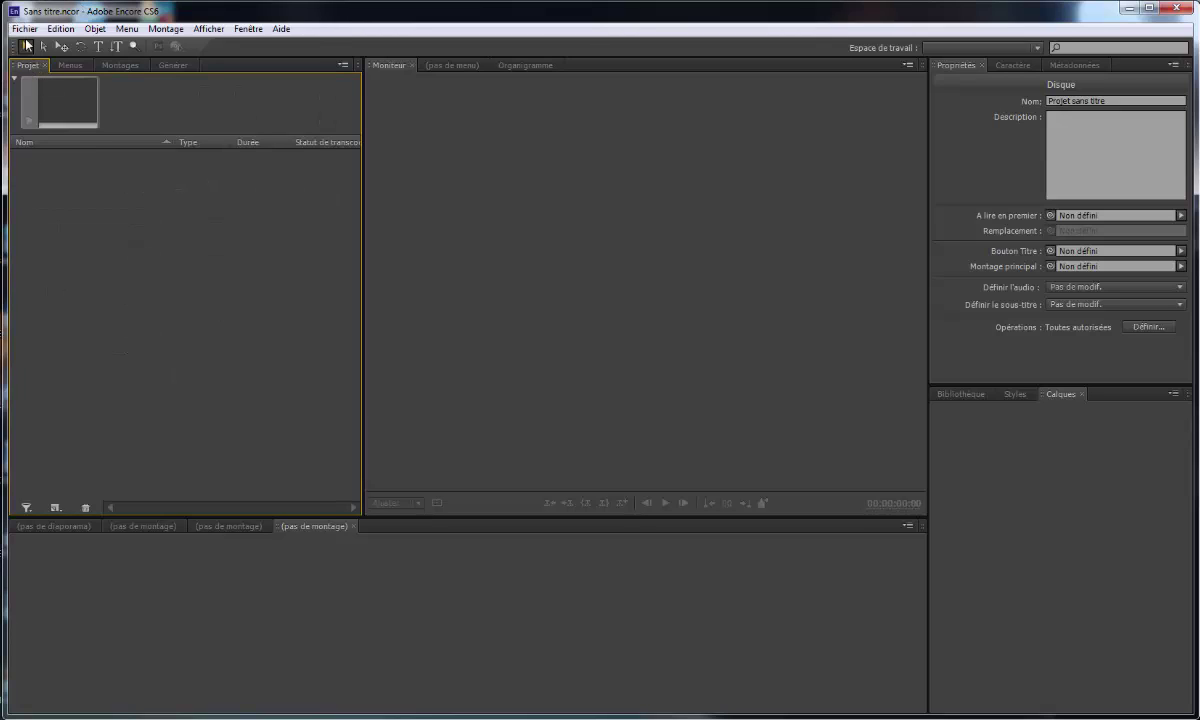
{"action": "left_click", "coordinate": [25, 29]}
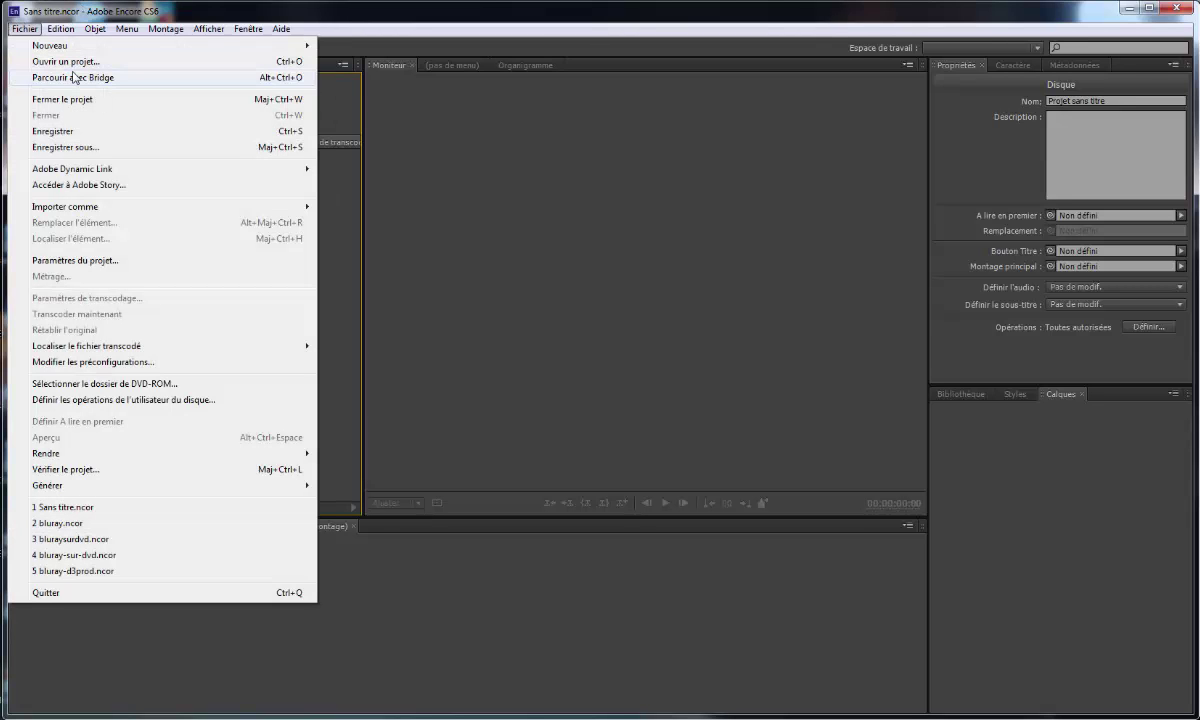
{"action": "mouse_move", "coordinate": [107, 206]}
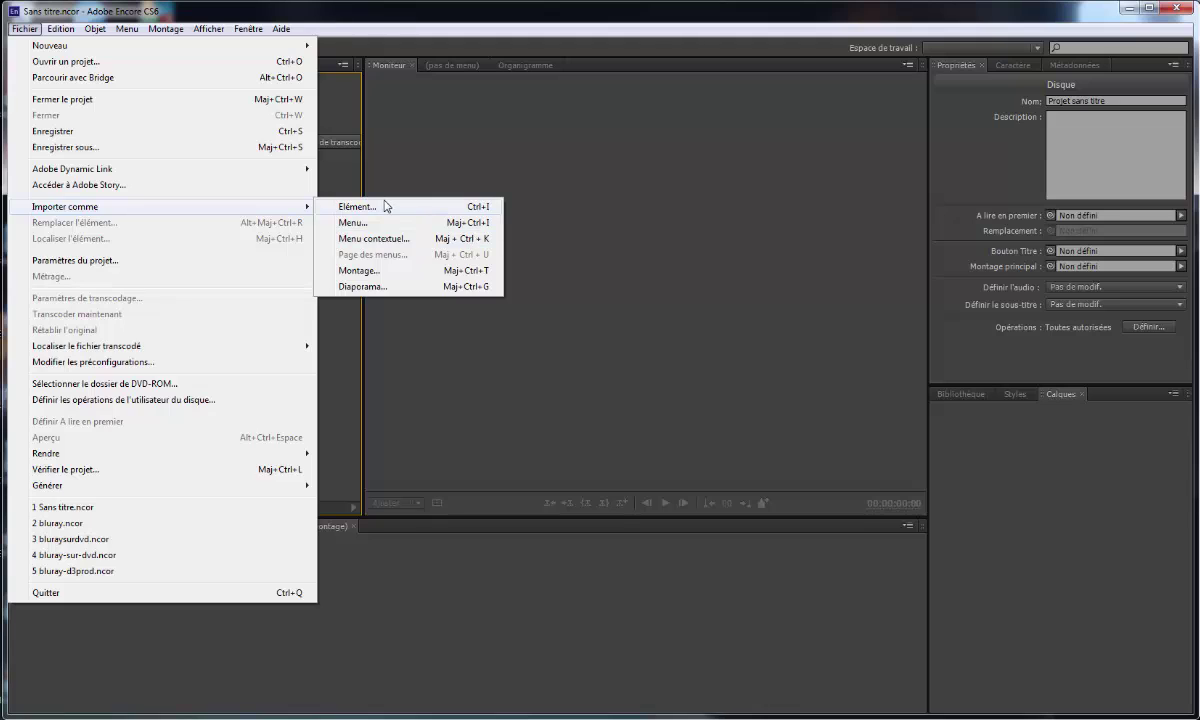
{"action": "left_click", "coordinate": [386, 205]}
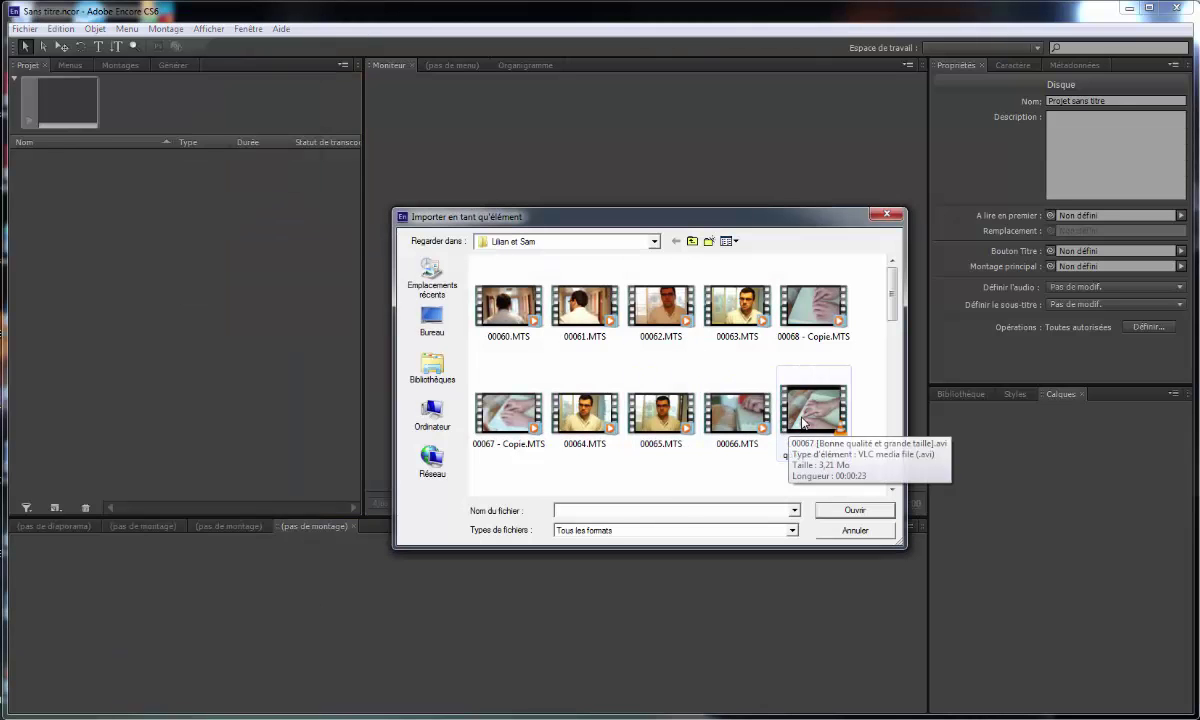
{"action": "left_click", "coordinate": [785, 425]}
{"action": "left_click", "coordinate": [800, 305]}
{"action": "left_click", "coordinate": [757, 422], "text": "ctrl"}
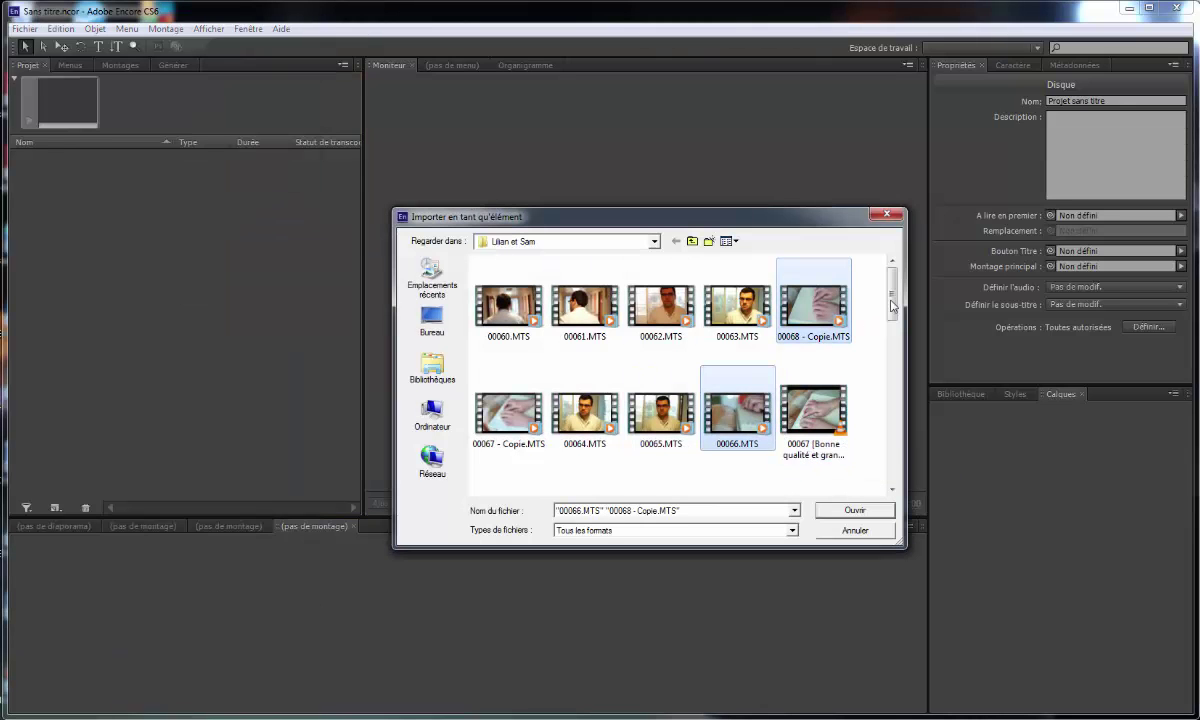
{"action": "scroll", "coordinate": [650, 330], "scroll_direction": "down", "scroll_amount": 4}
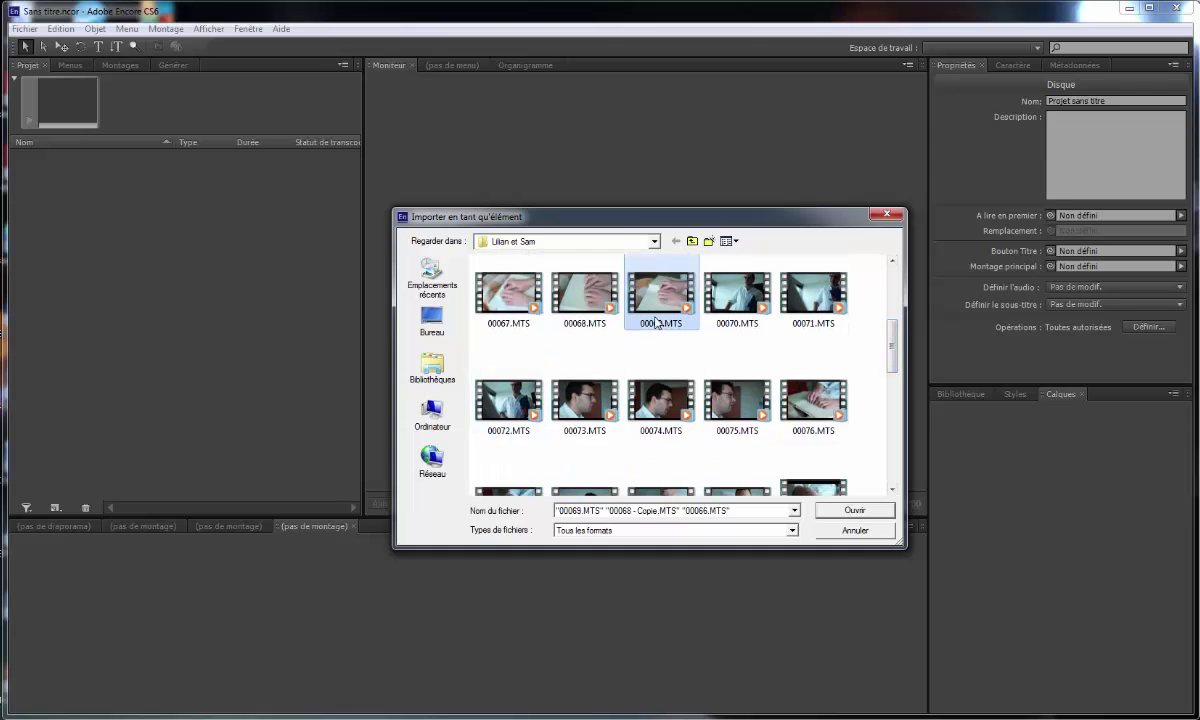
{"action": "left_click", "coordinate": [854, 510]}
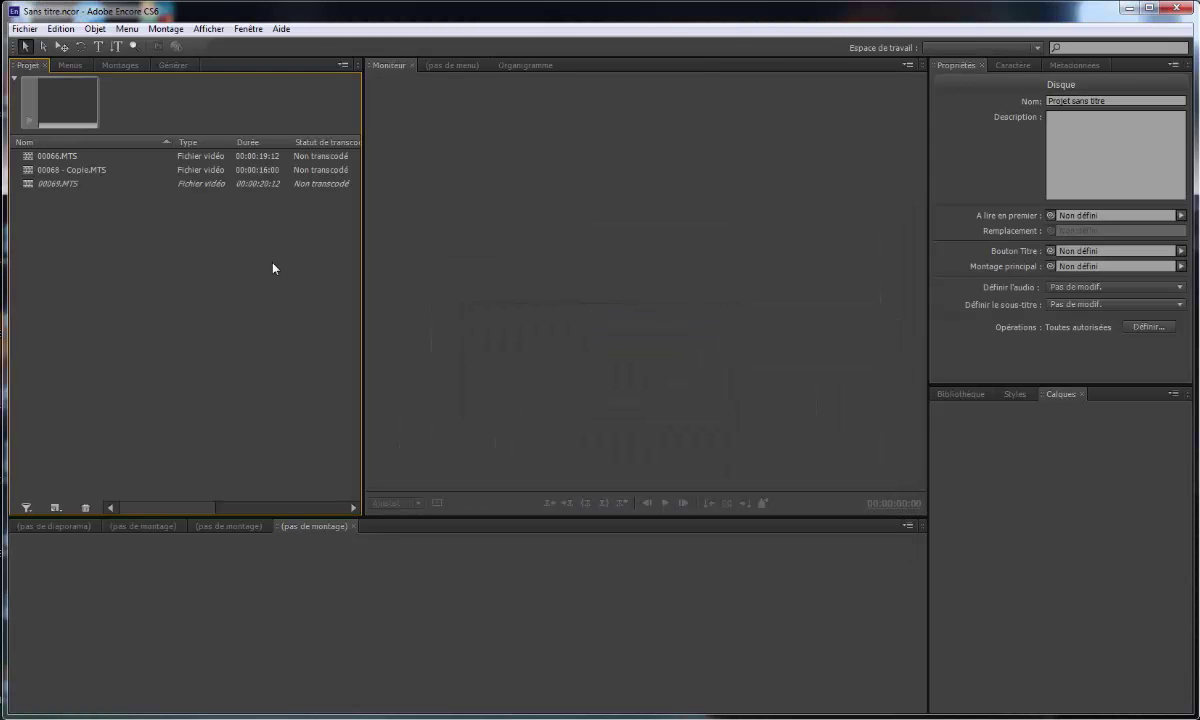
- Create a new timeline (Montage) from the 00066.MTS video file
{"action": "right_click", "coordinate": [60, 156]}
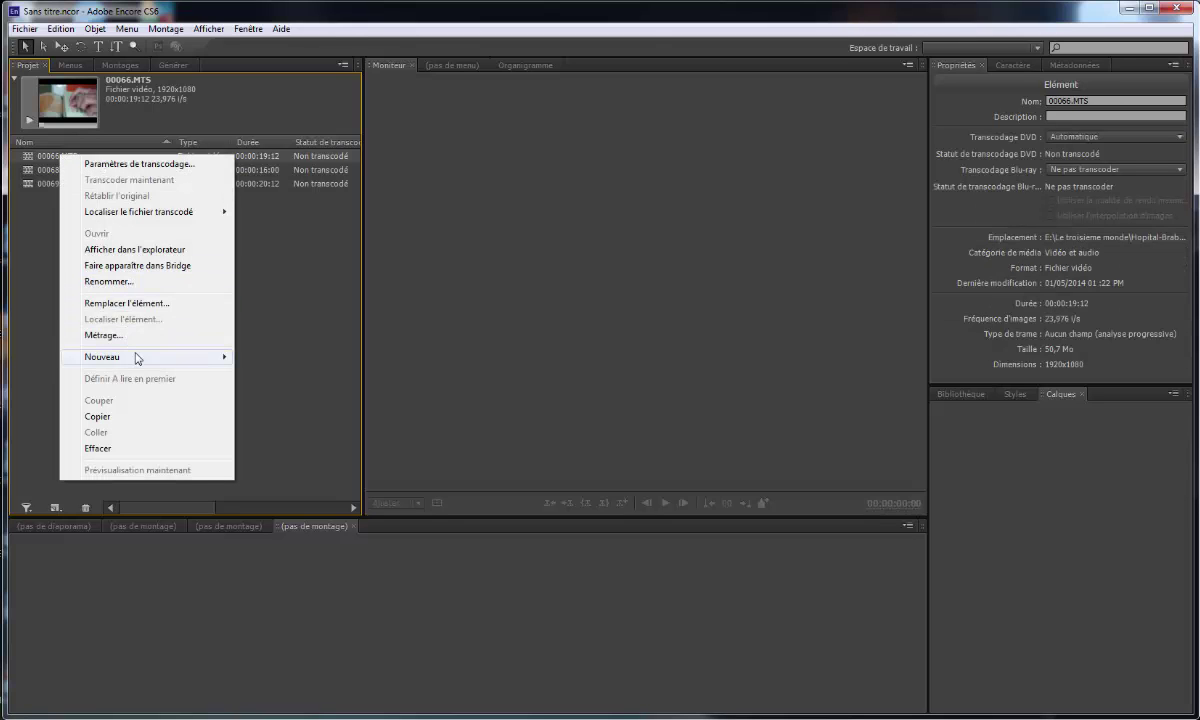
{"action": "mouse_move", "coordinate": [130, 355]}
{"action": "left_click", "coordinate": [307, 413]}
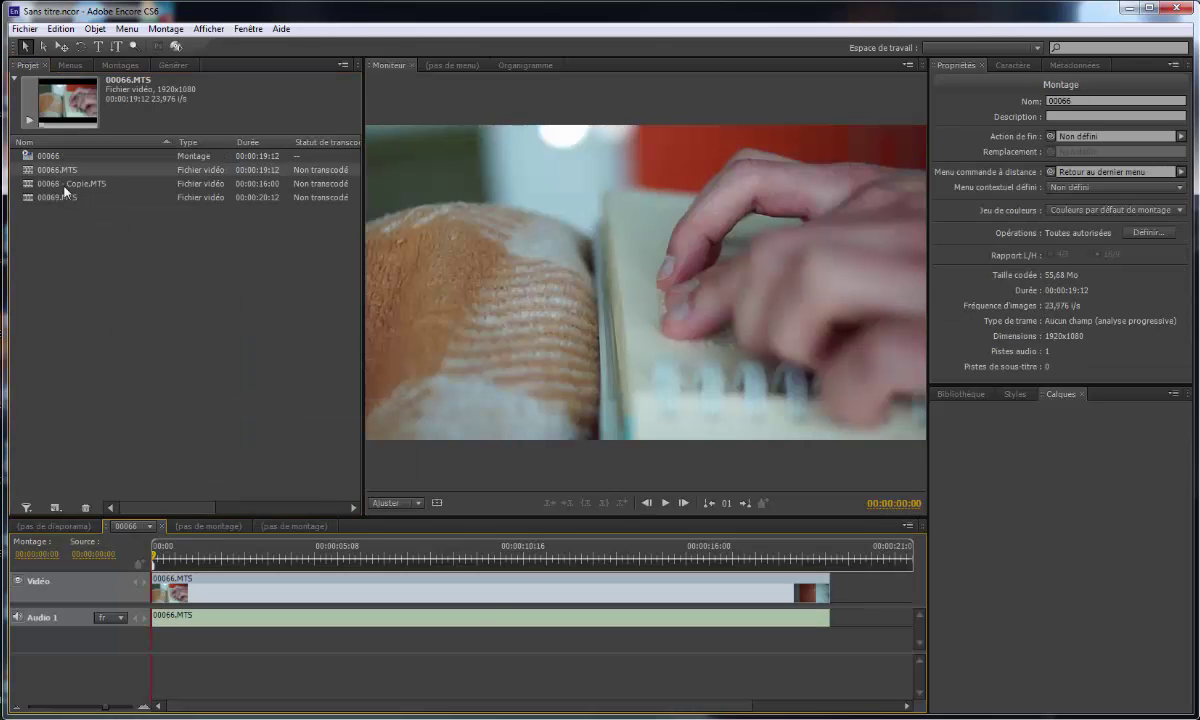
- Create a new timeline (Montage) from the 00068 - Copie.MTS video file
{"action": "left_click", "coordinate": [60, 183]}
{"action": "right_click", "coordinate": [60, 184]}
{"action": "mouse_move", "coordinate": [128, 388]}
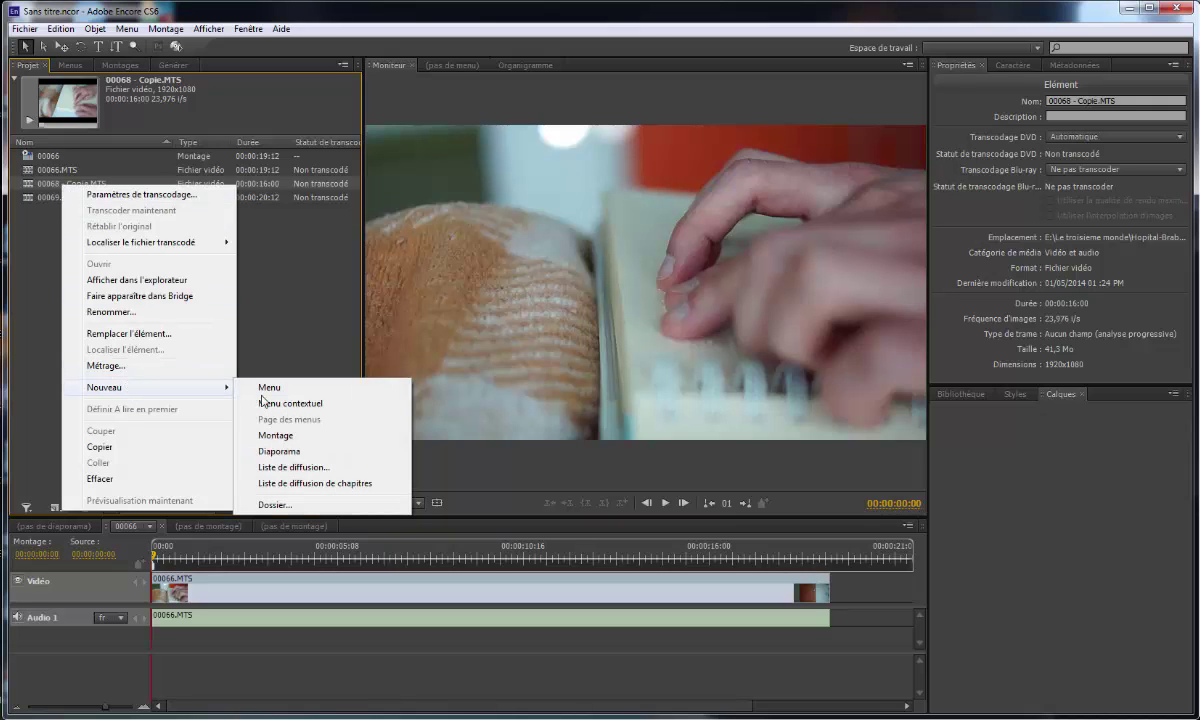
{"action": "left_click", "coordinate": [270, 435]}
- Create a new timeline (Montage) from the 00069.MTS video file
{"action": "left_click", "coordinate": [48, 211]}
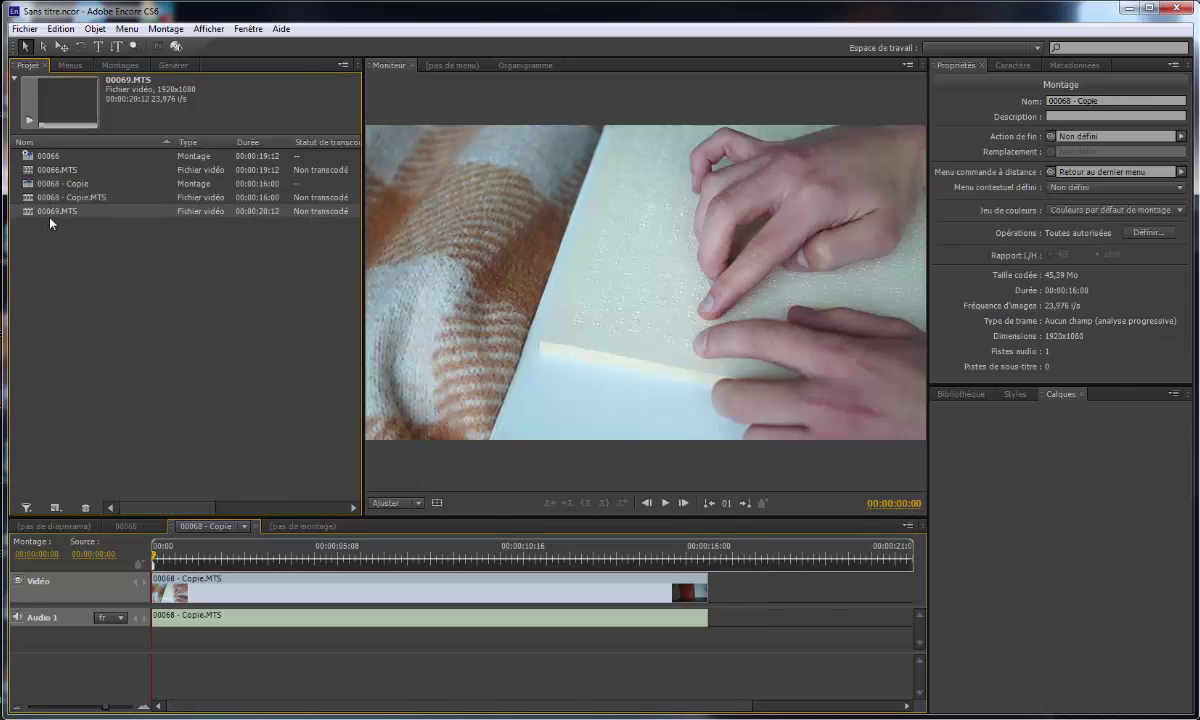
{"action": "right_click", "coordinate": [52, 211]}
{"action": "mouse_move", "coordinate": [147, 413]}
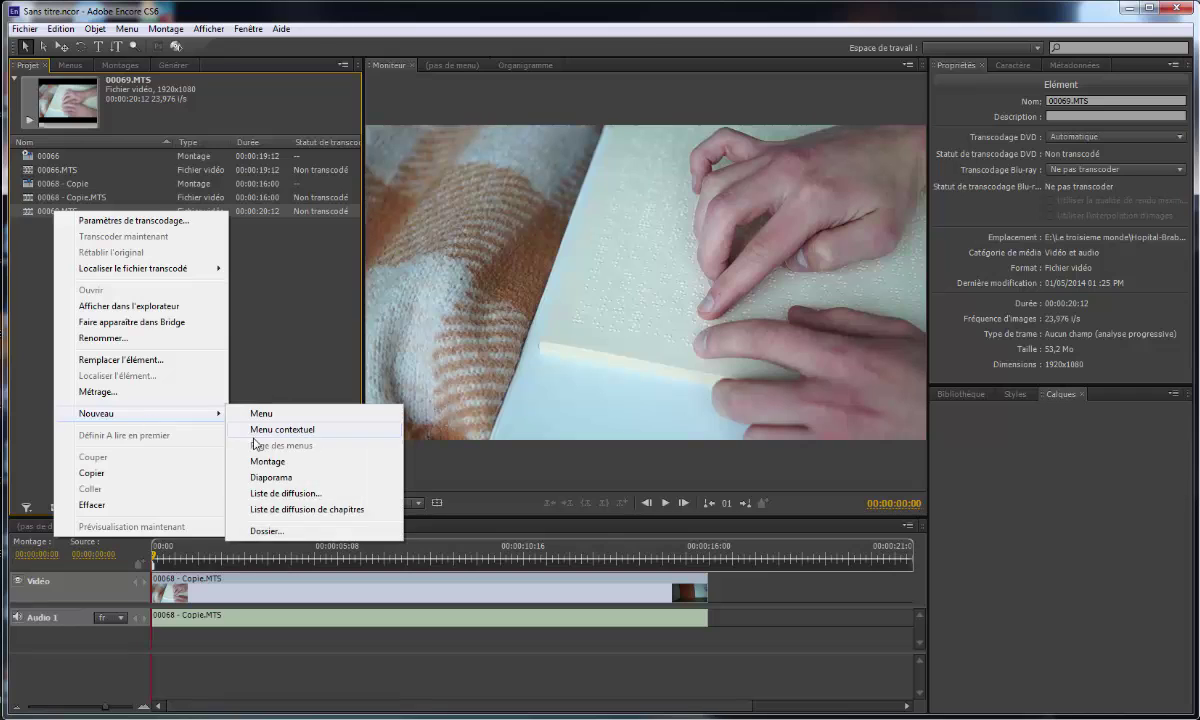
{"action": "left_click", "coordinate": [335, 463]}
{"action": "left_click", "coordinate": [253, 414]}
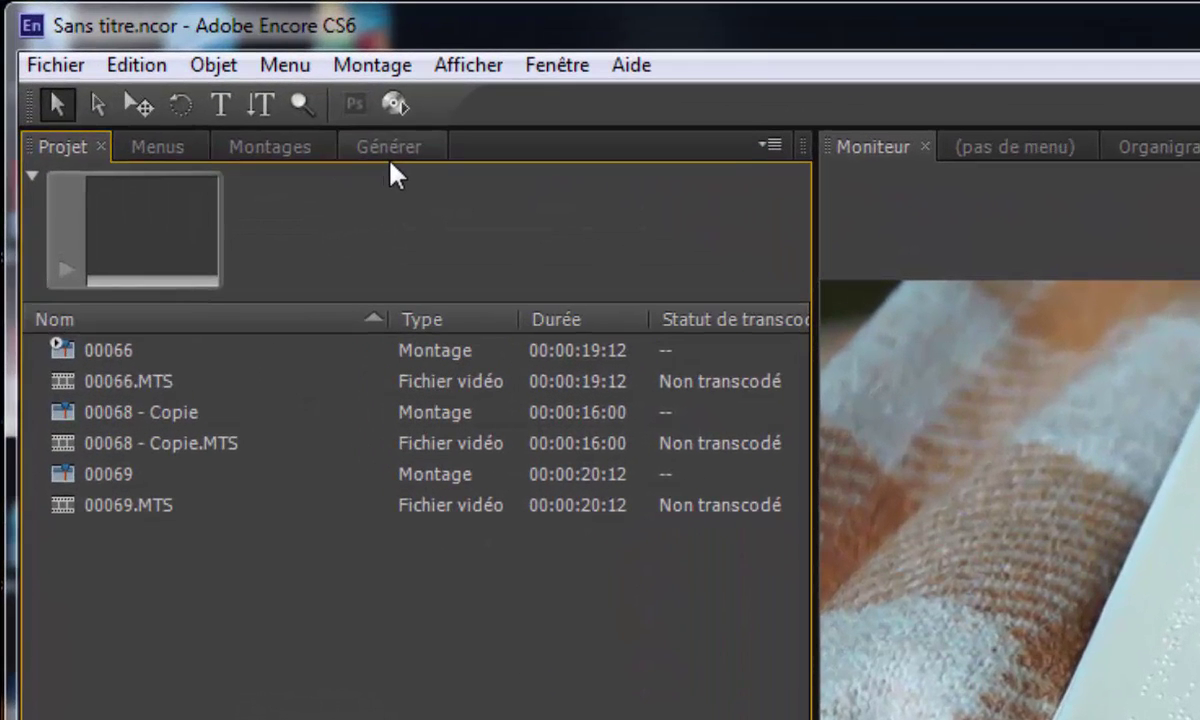
- Choose Blu-ray as the format in the project's build settings
{"action": "left_click", "coordinate": [390, 158]}
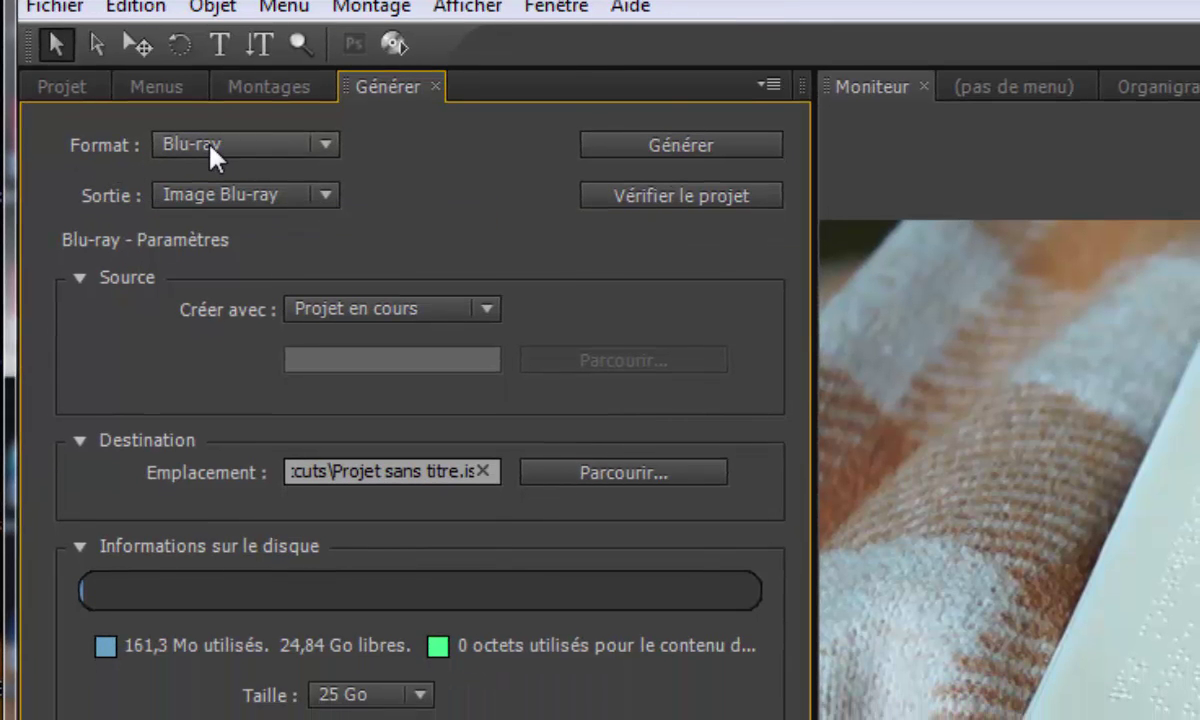
{"action": "left_click", "coordinate": [210, 143]}
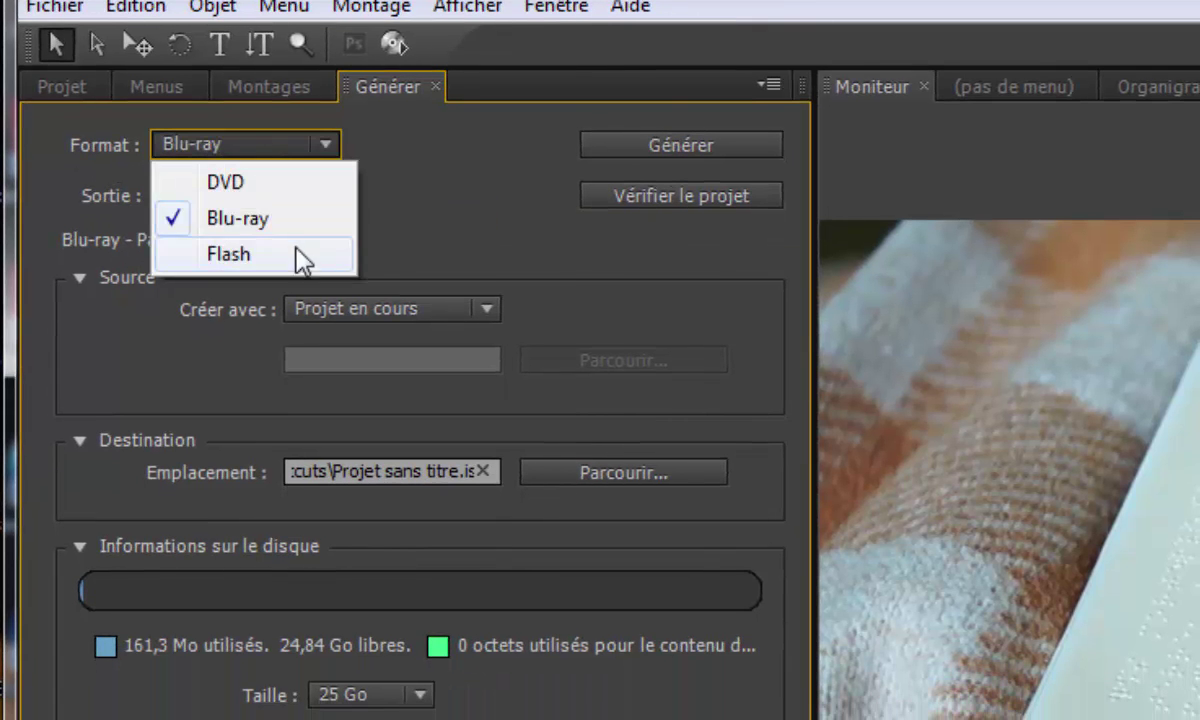
{"action": "left_click", "coordinate": [278, 219]}
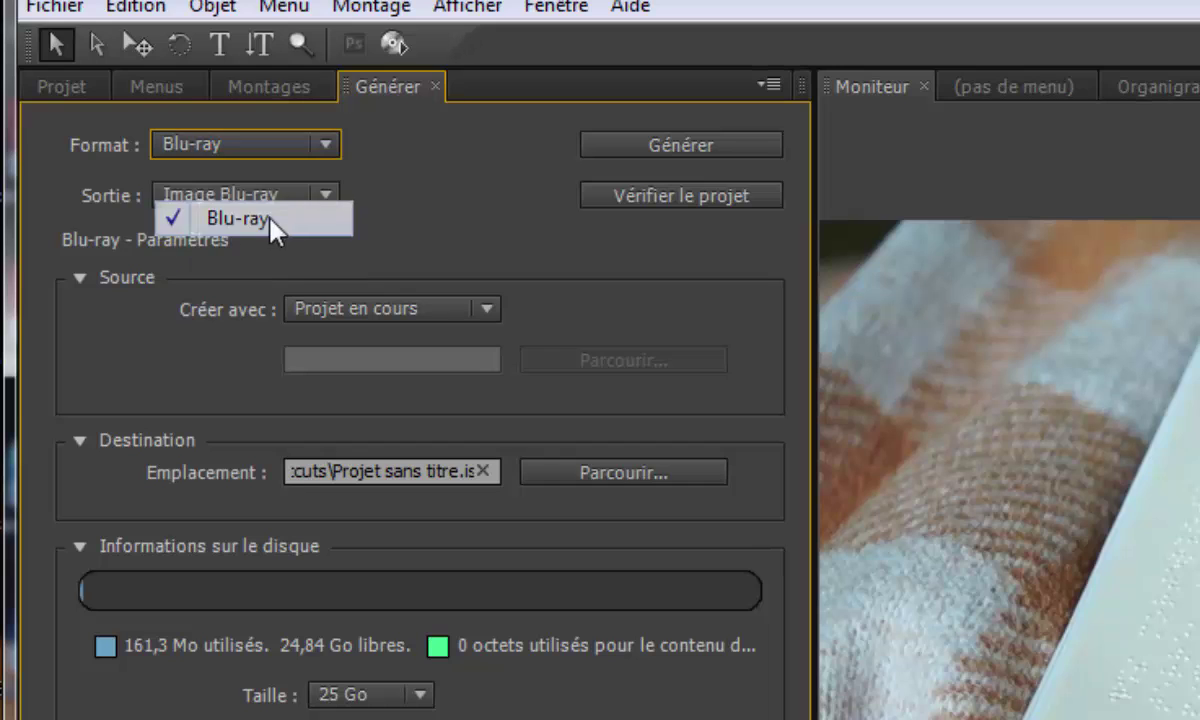
- Set the build output to Disque Blu-ray
{"action": "left_click", "coordinate": [232, 195]}
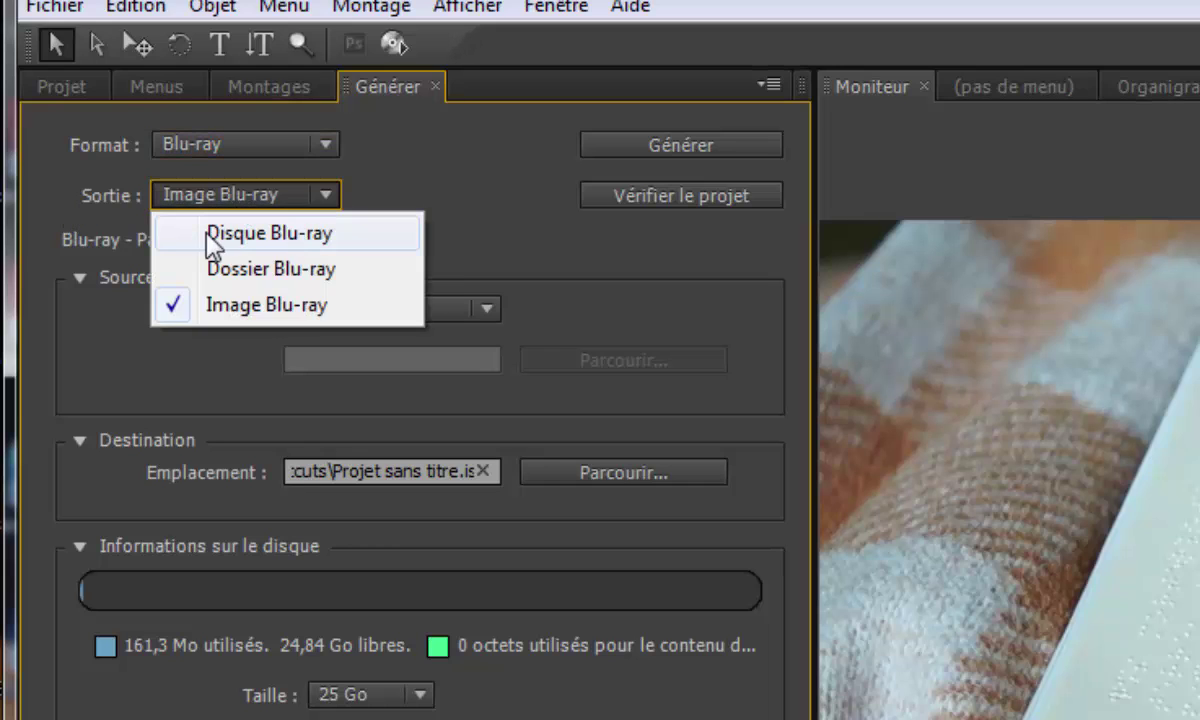
{"action": "left_click", "coordinate": [256, 238]}
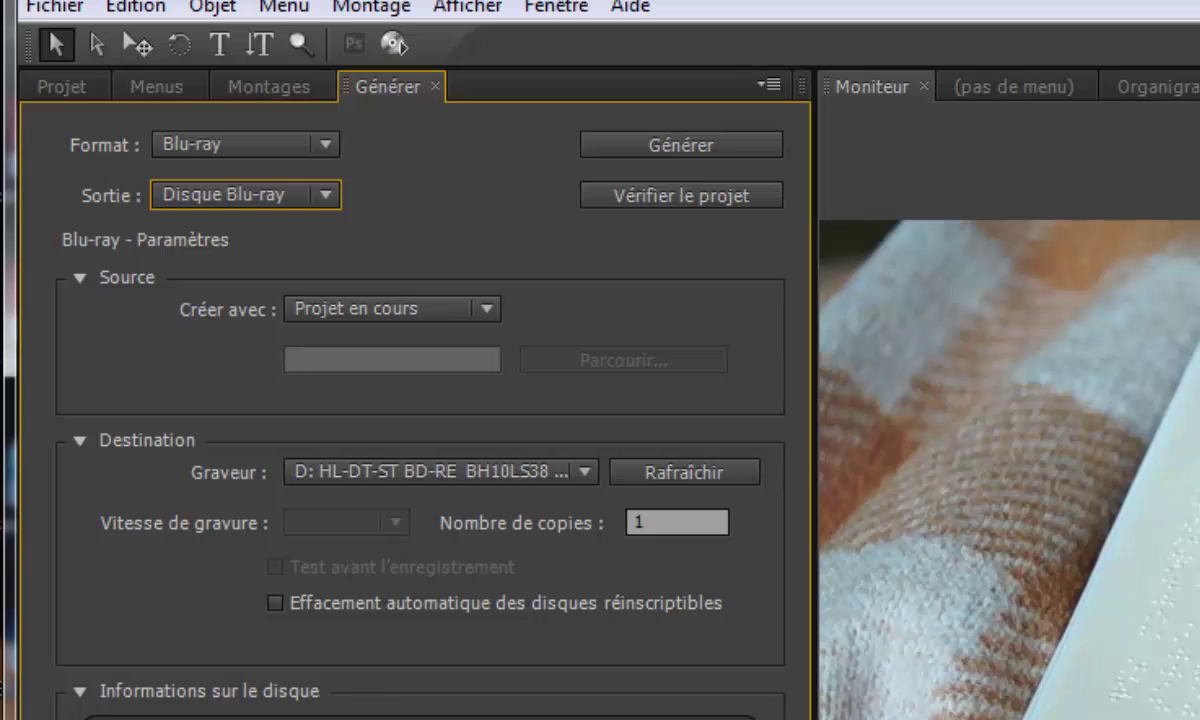
- Set the build output to Image Blu-ray with the ISO file Projet sans titre.iso as its destination
{"action": "left_click", "coordinate": [334, 200]}
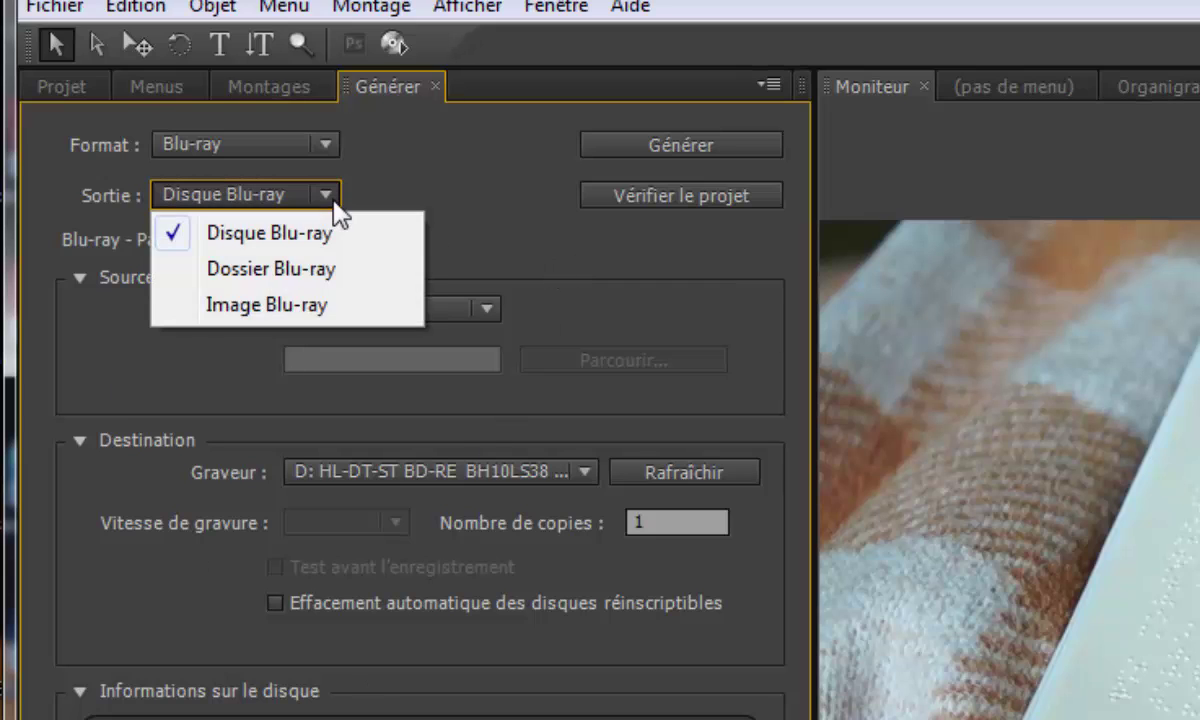
{"action": "left_click", "coordinate": [297, 312]}
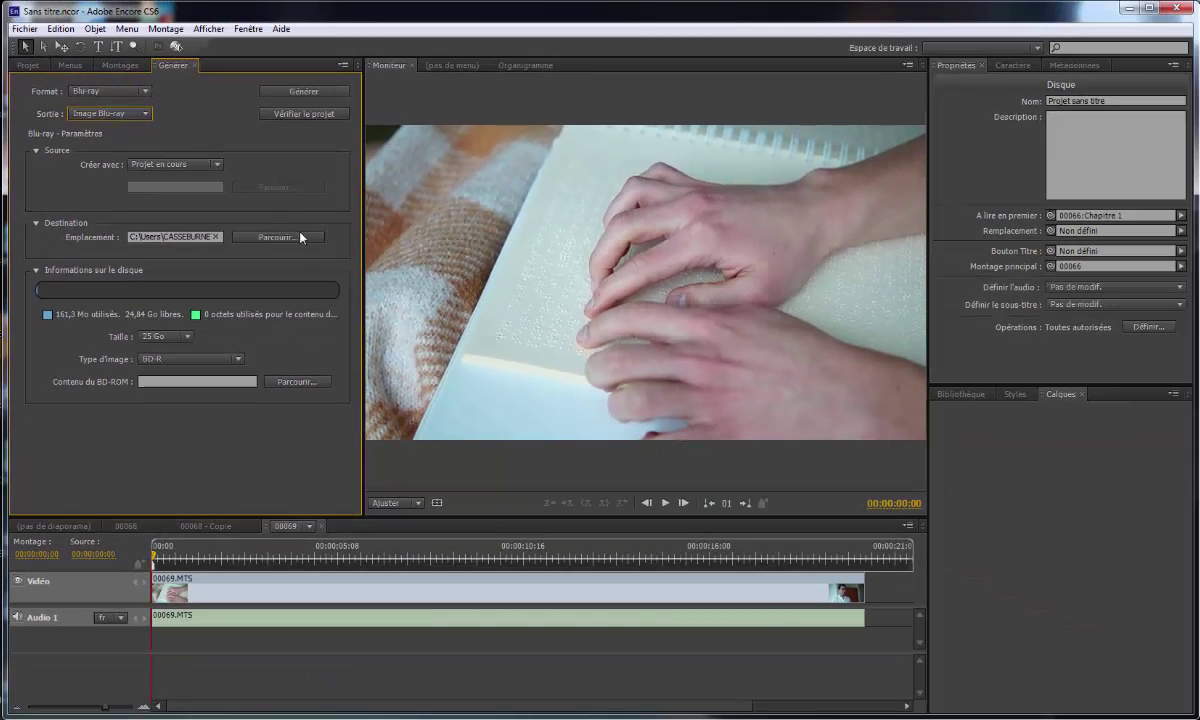
{"action": "left_click", "coordinate": [324, 268]}
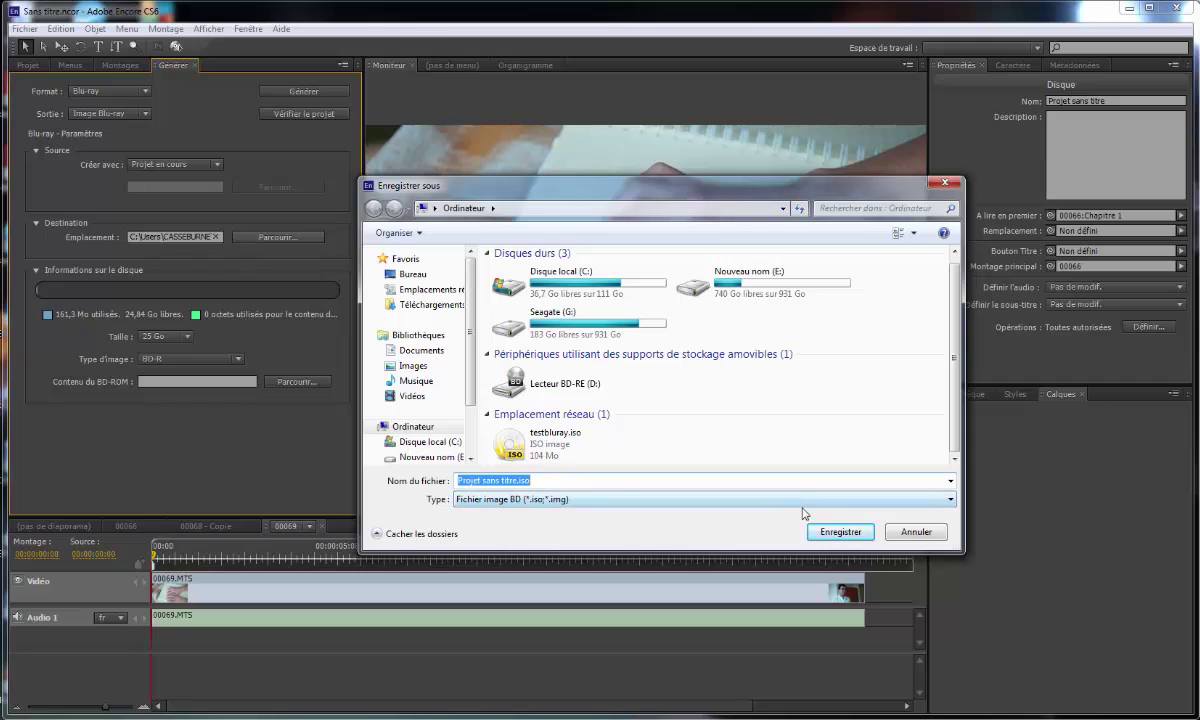
{"action": "left_click", "coordinate": [852, 535]}
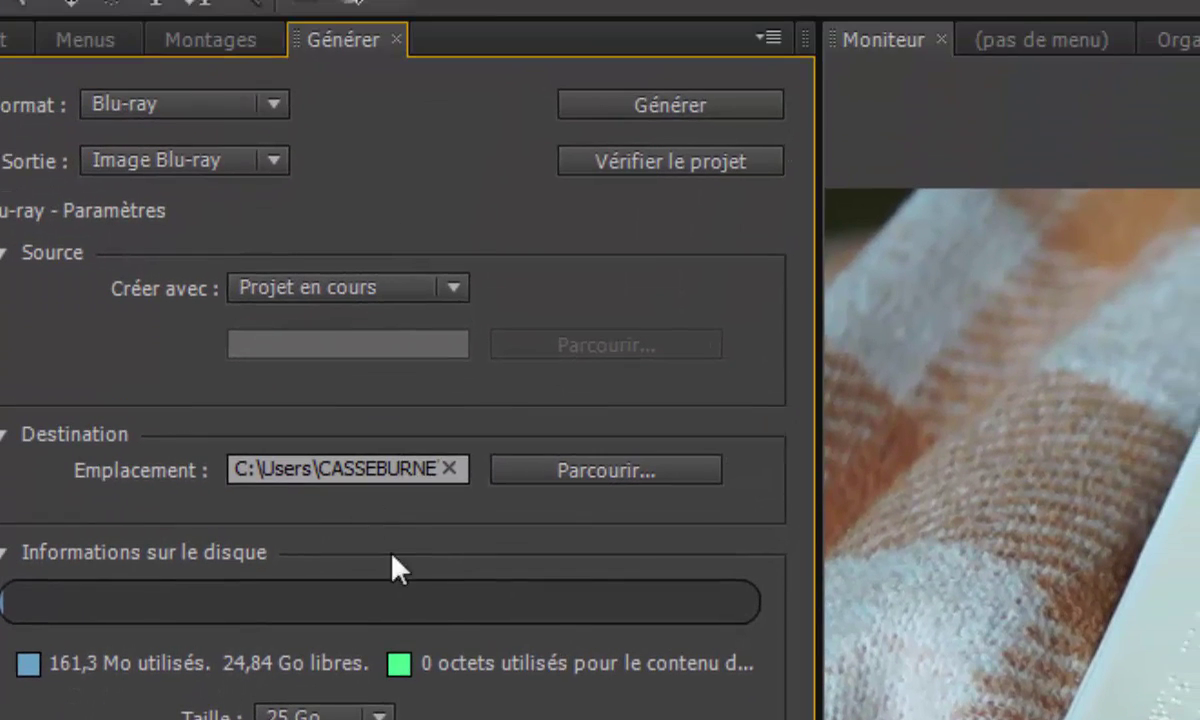
- Build the Blu-ray image from the current project, ignoring the reported project problems, and close the finished progress dialog
{"action": "left_click", "coordinate": [664, 108]}
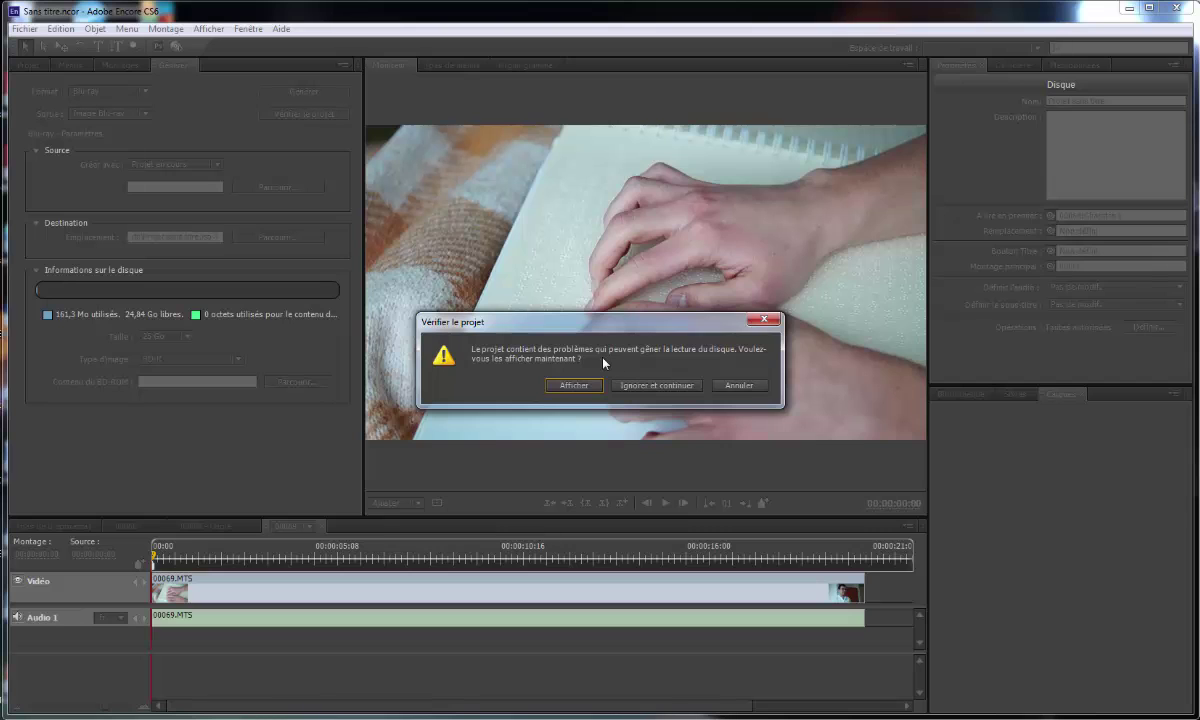
{"action": "left_click", "coordinate": [645, 388]}
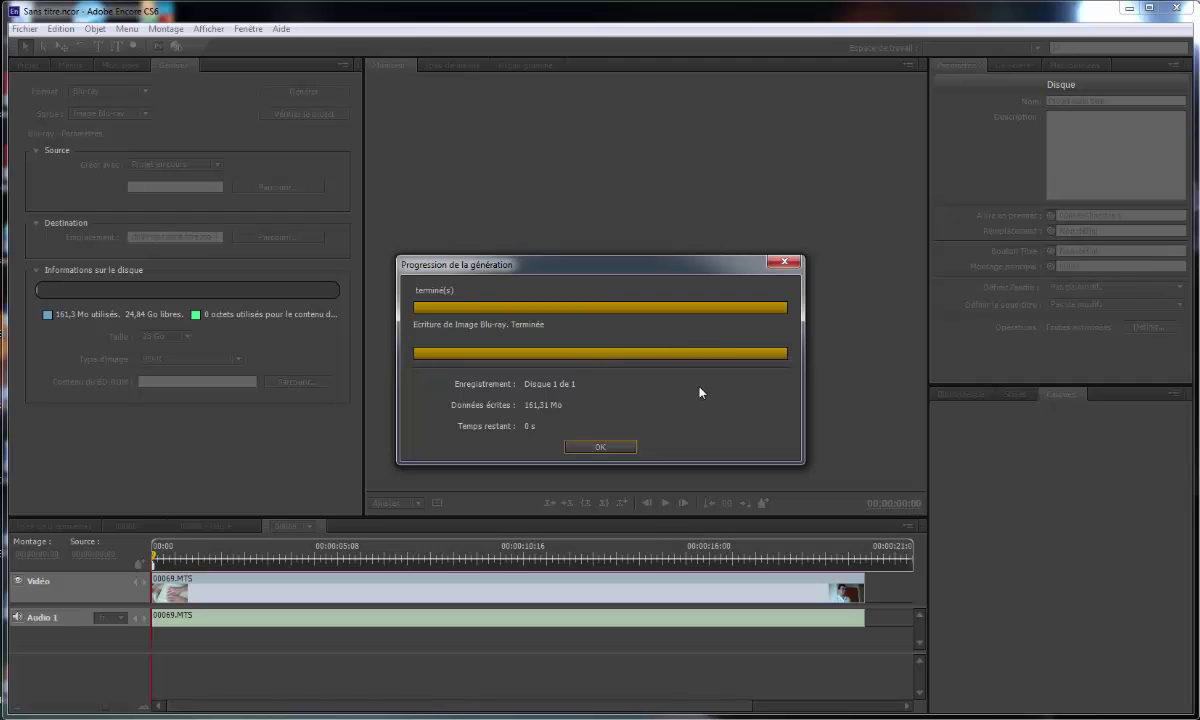
{"action": "left_click", "coordinate": [600, 447]}
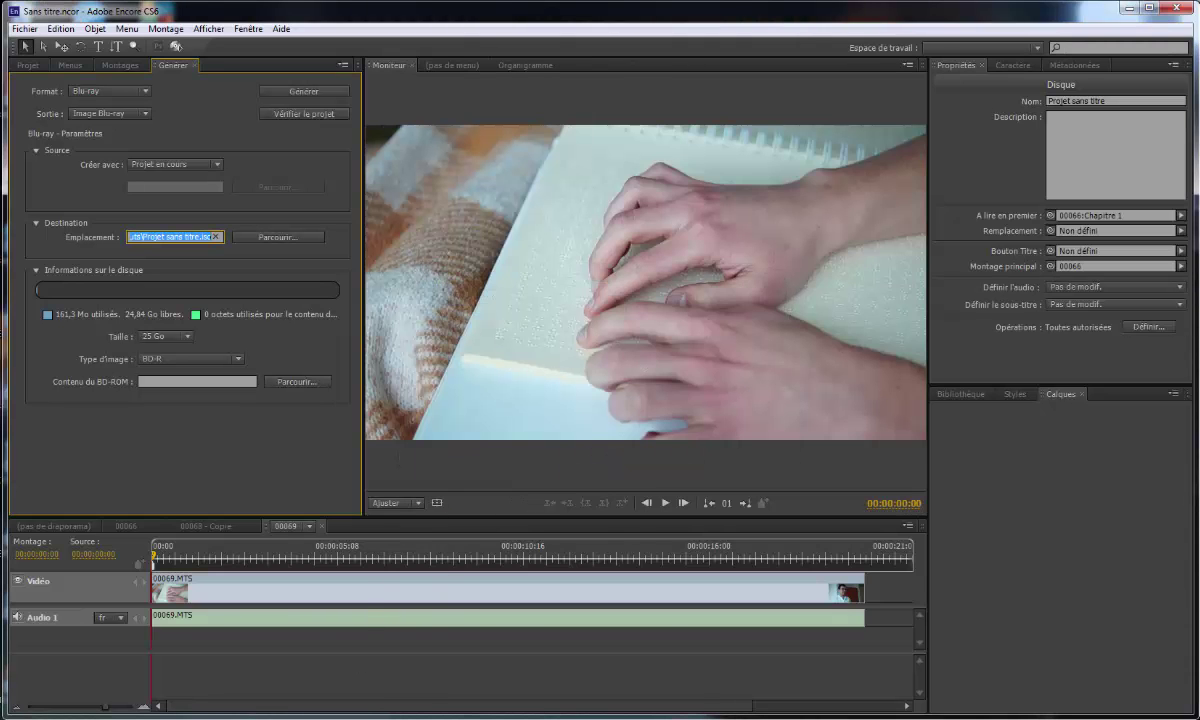
- Switch to CDBurnerXP and start the task for burning an ISO image (Graver une image ISO)
{"action": "left_click", "coordinate": [290, 655]}
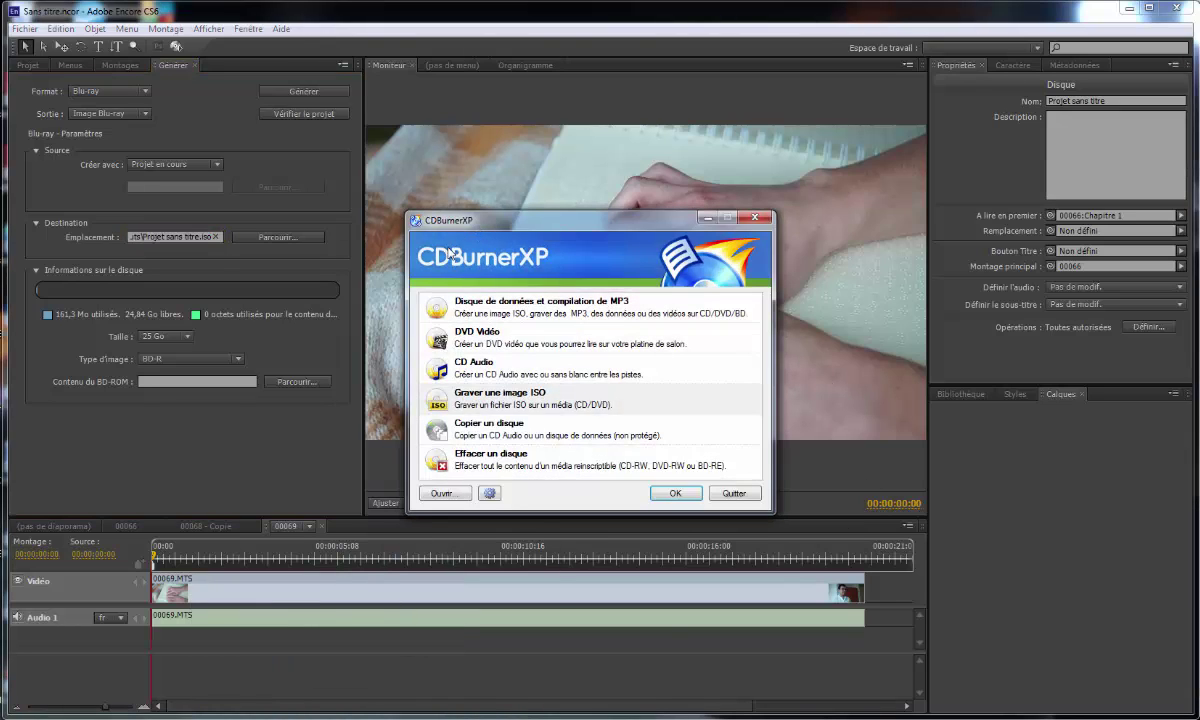
{"action": "left_click", "coordinate": [470, 398]}
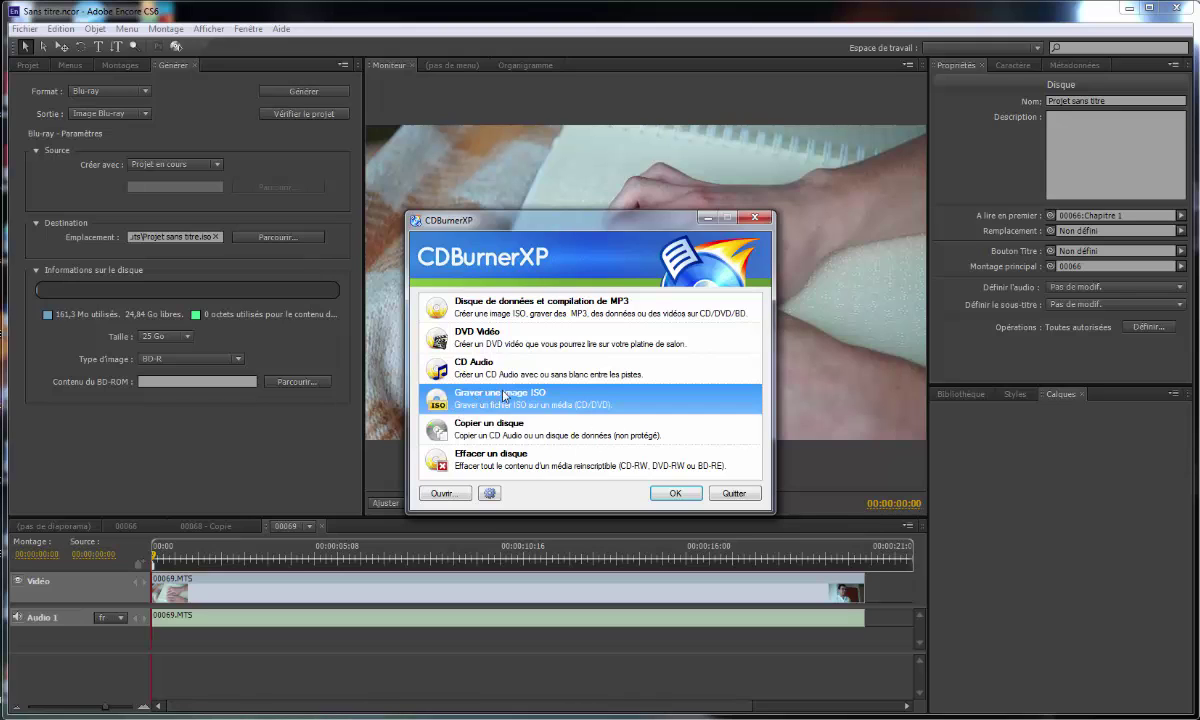
{"action": "left_click", "coordinate": [676, 494]}
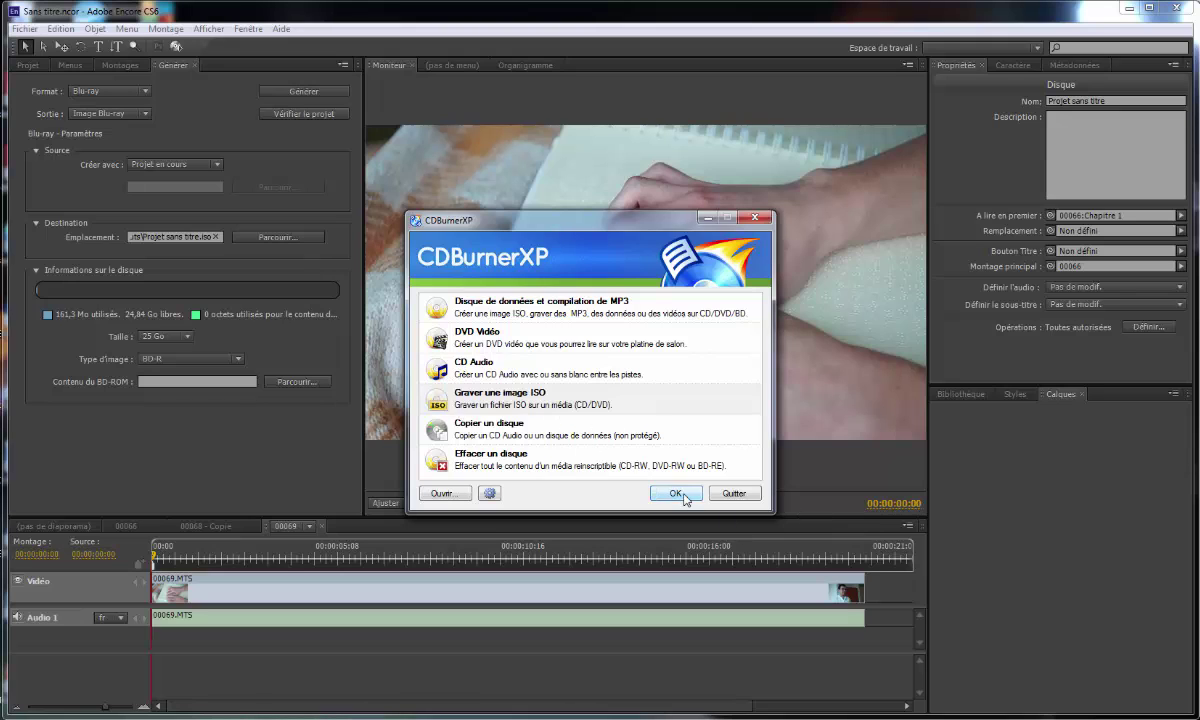